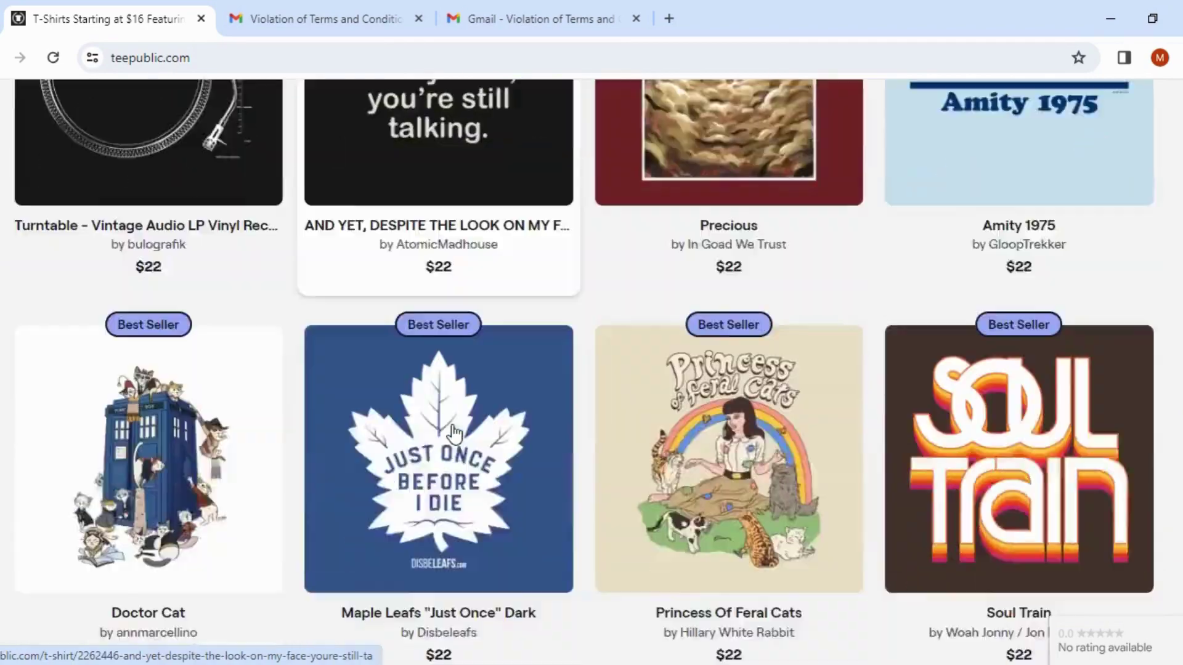
Open the Contact Us page from the Support links in the TeePublic home page footer.
{"action": "scroll", "coordinate": [454, 434], "scroll_direction": "down", "scroll_amount": 10}
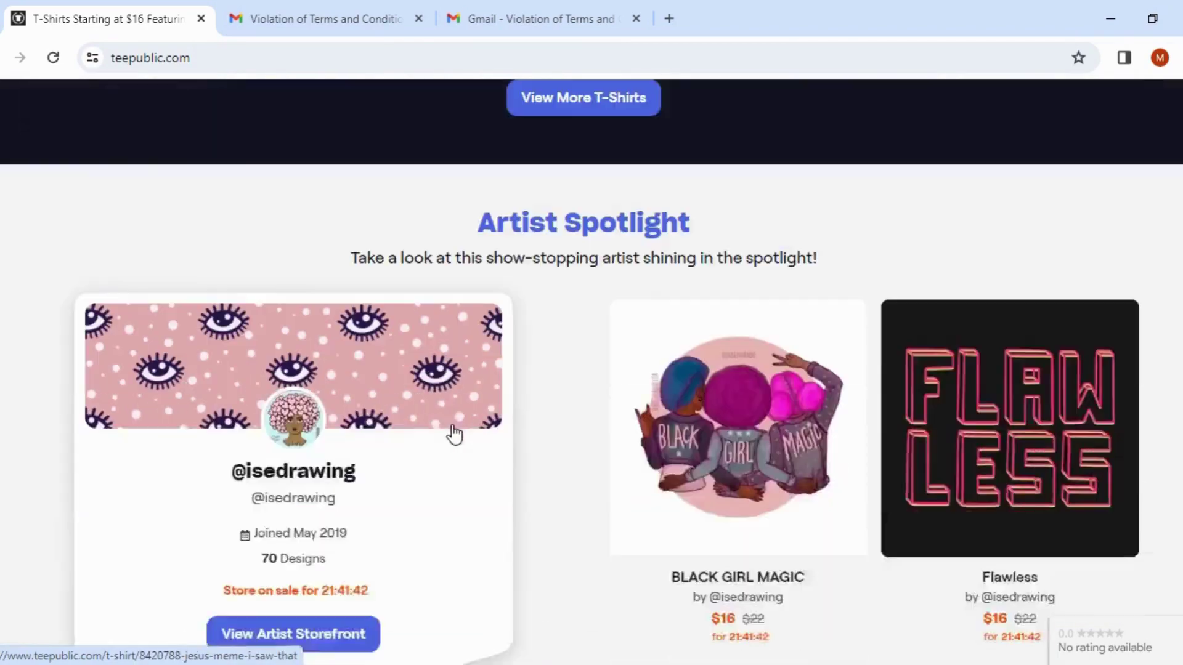
{"action": "scroll", "coordinate": [452, 433], "scroll_direction": "down", "scroll_amount": 20}
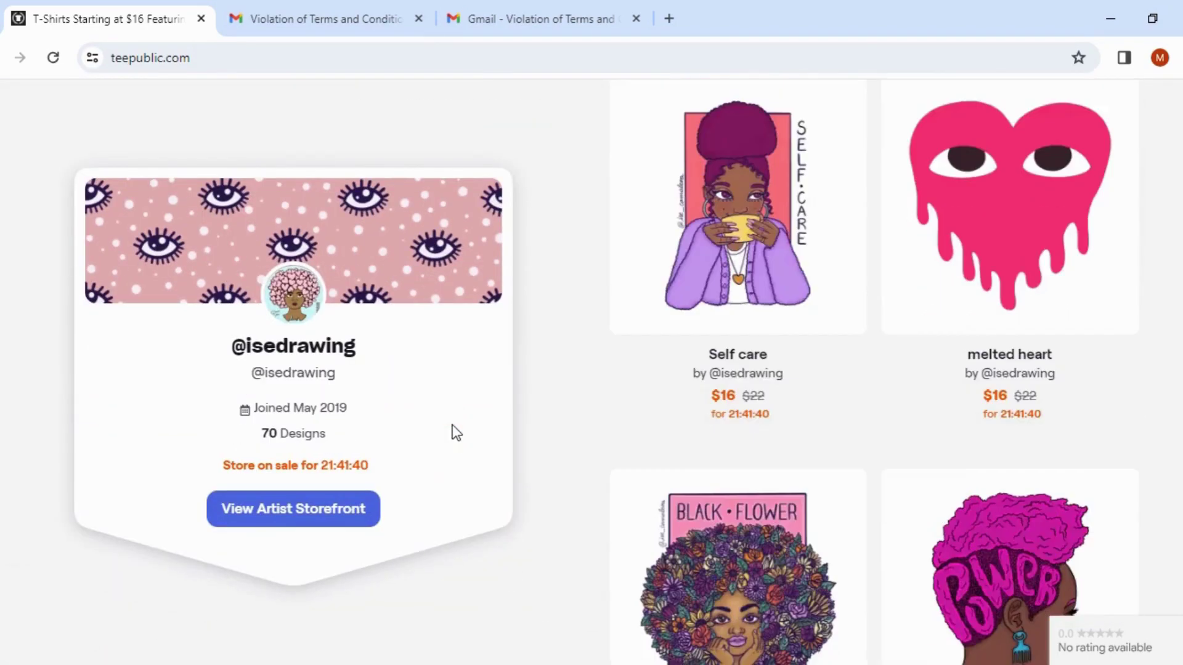
{"action": "scroll", "coordinate": [356, 410], "scroll_direction": "down", "scroll_amount": 20}
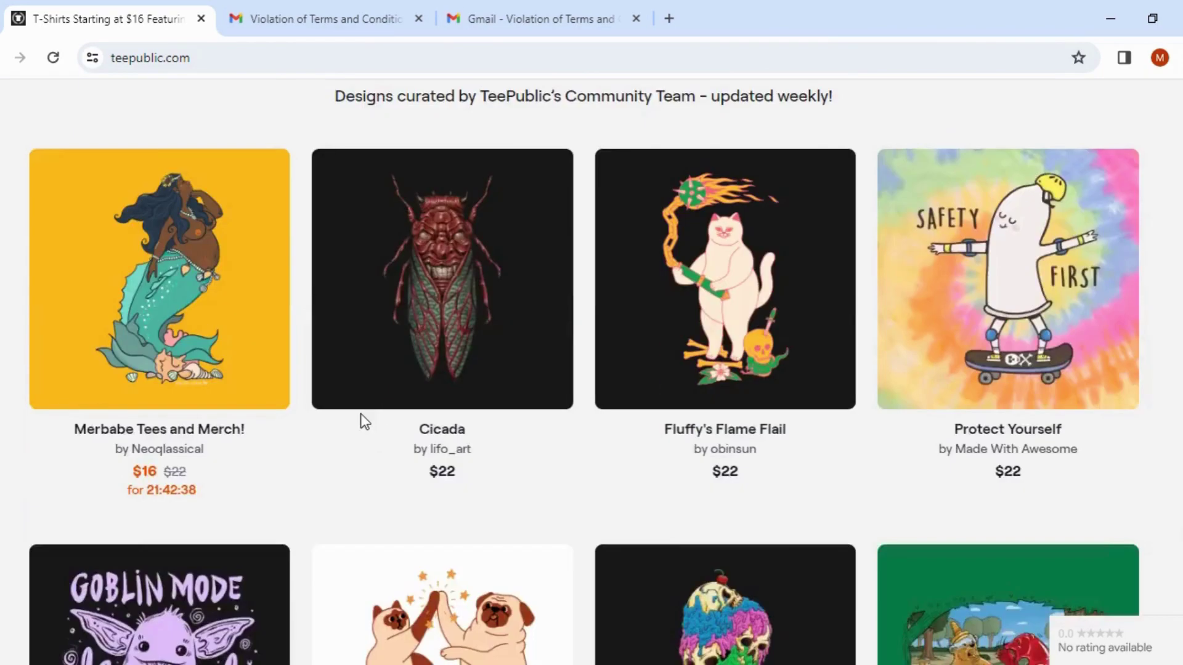
{"action": "scroll", "coordinate": [368, 419], "scroll_direction": "down", "scroll_amount": 3}
{"action": "scroll", "coordinate": [432, 412], "scroll_direction": "up", "scroll_amount": 7}
{"action": "scroll", "coordinate": [479, 407], "scroll_direction": "down", "scroll_amount": 3}
{"action": "scroll", "coordinate": [535, 453], "scroll_direction": "down", "scroll_amount": 1}
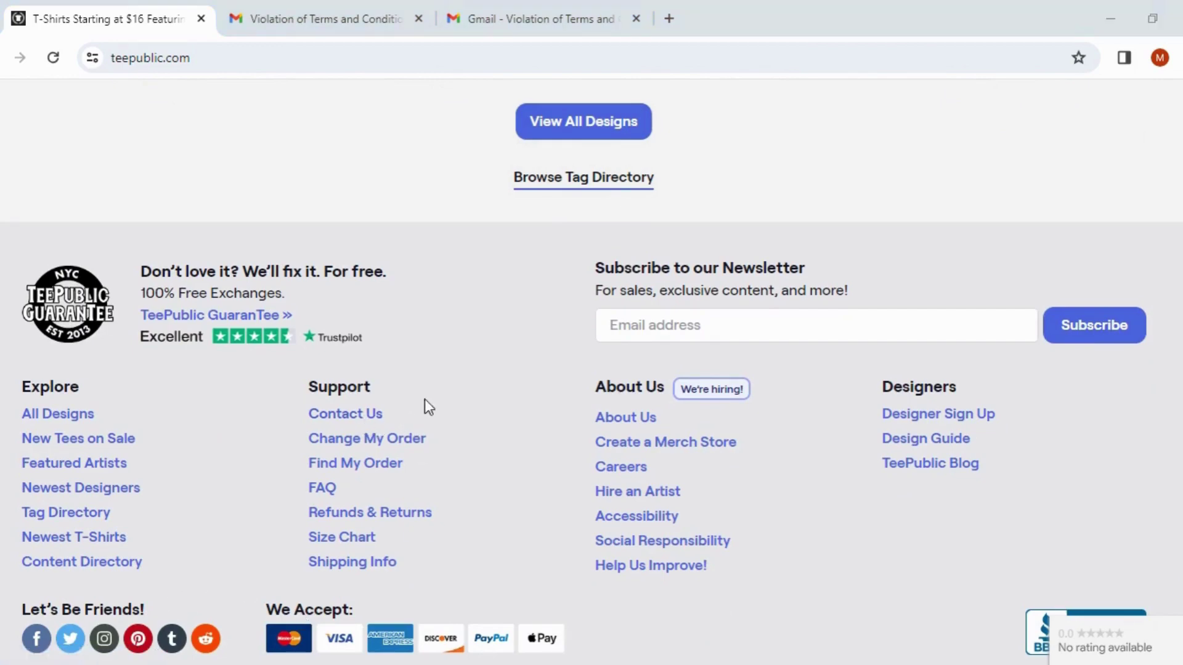
{"action": "left_click_drag", "start_coordinate": [281, 387], "coordinate": [430, 436]}
{"action": "left_click", "coordinate": [328, 417]}
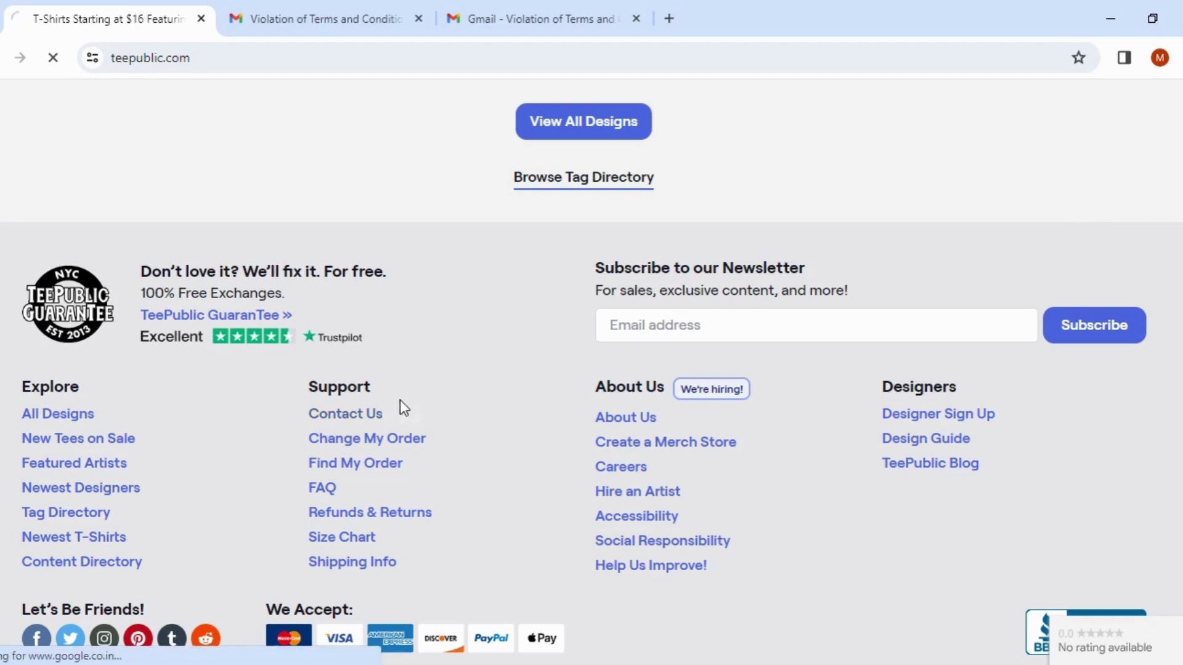
Open the Contact Support request form and dismiss the chat help prompt.
{"action": "scroll", "coordinate": [627, 343], "scroll_direction": "down", "scroll_amount": 1}
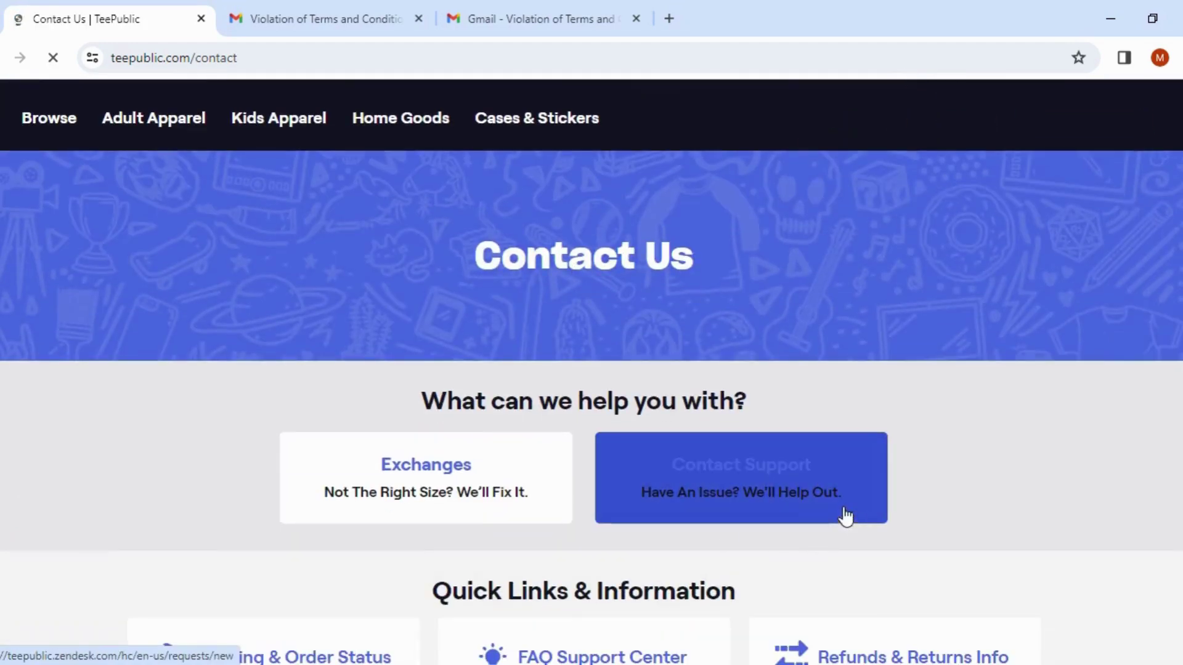
{"action": "left_click", "coordinate": [806, 491]}
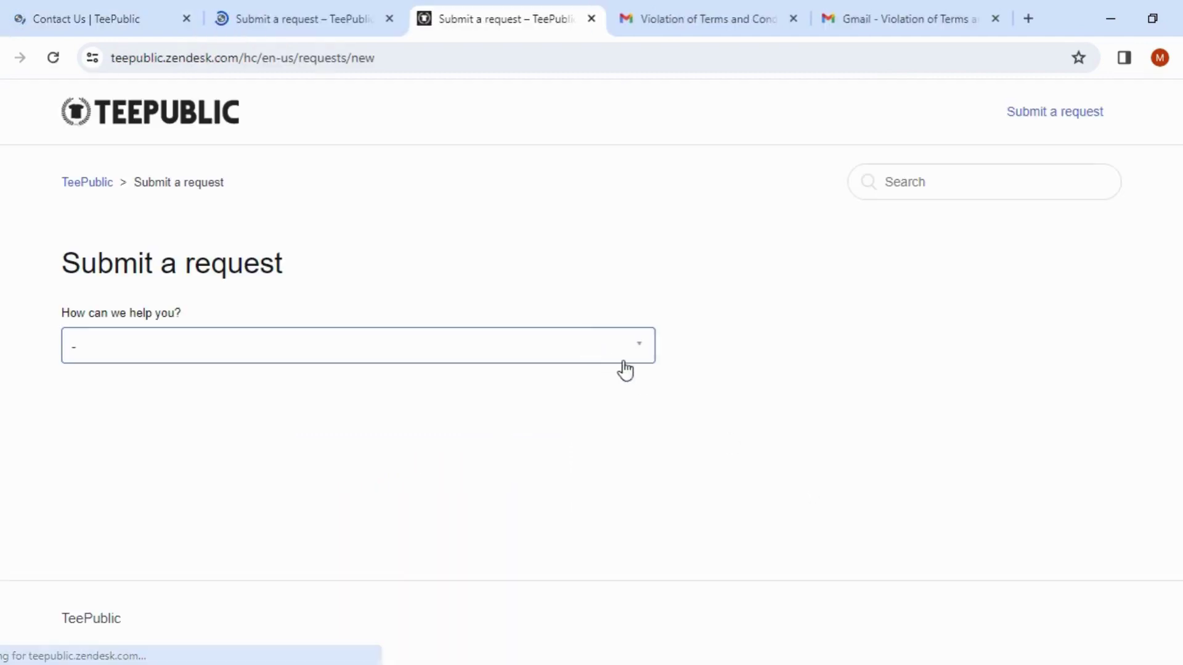
{"action": "left_click", "coordinate": [641, 347]}
{"action": "left_click", "coordinate": [497, 276]}
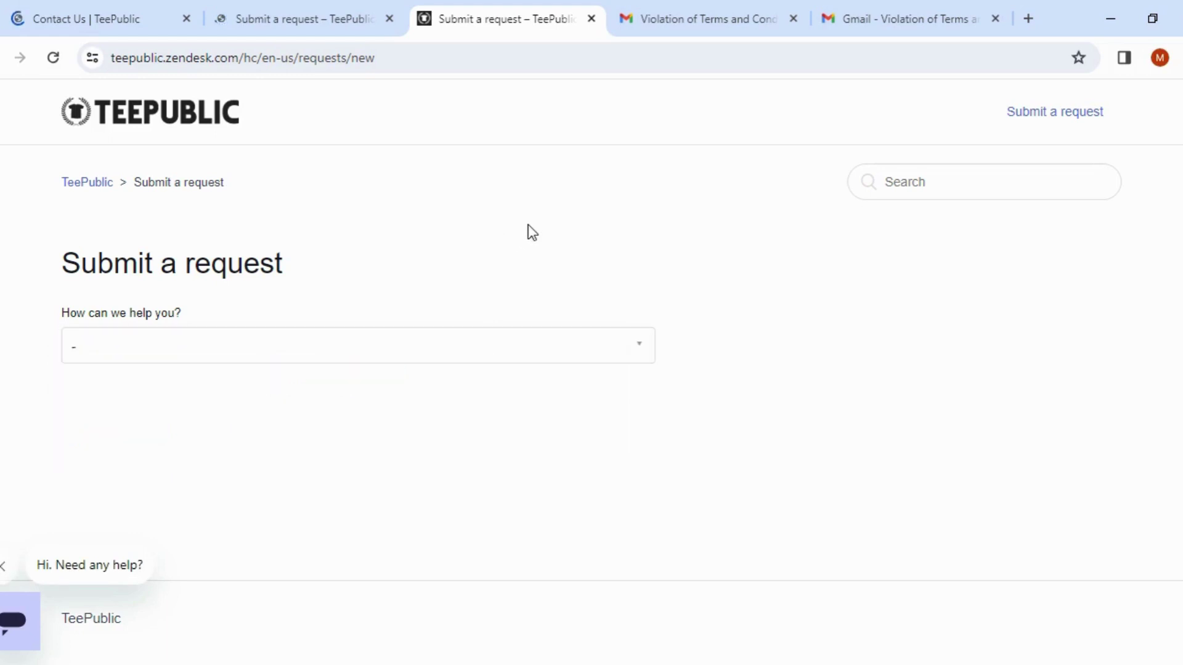
{"action": "left_click", "coordinate": [4, 565]}
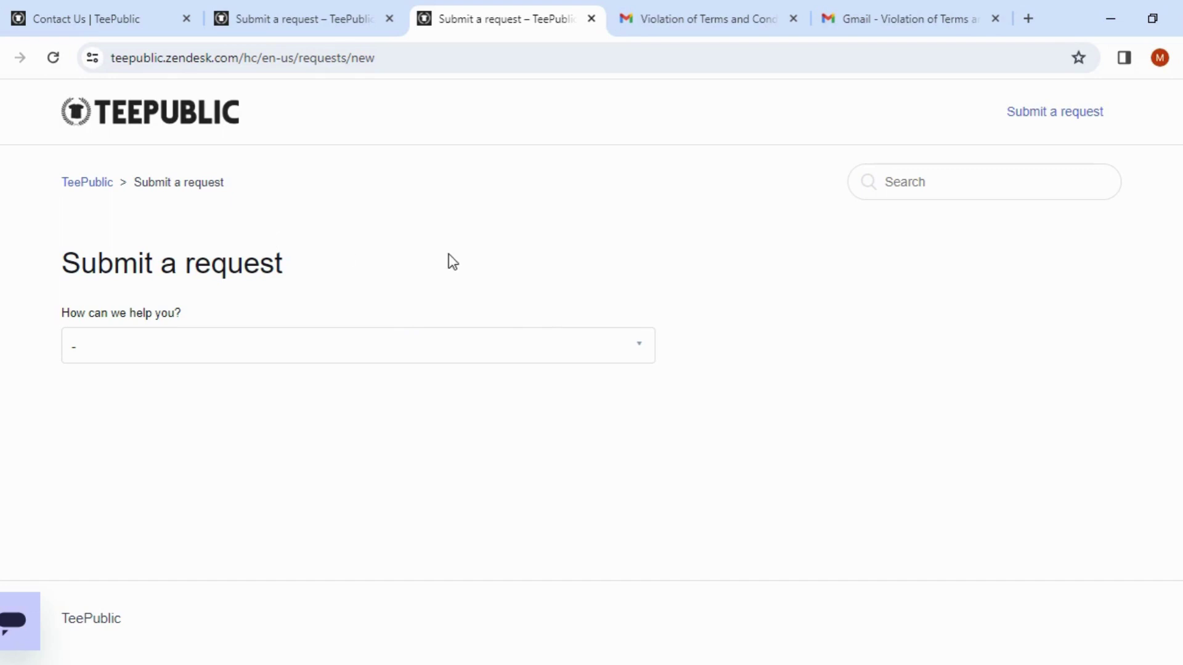
Answer "How can we help you?" with "I'm a designer and I have a question.".
{"action": "left_click", "coordinate": [535, 361]}
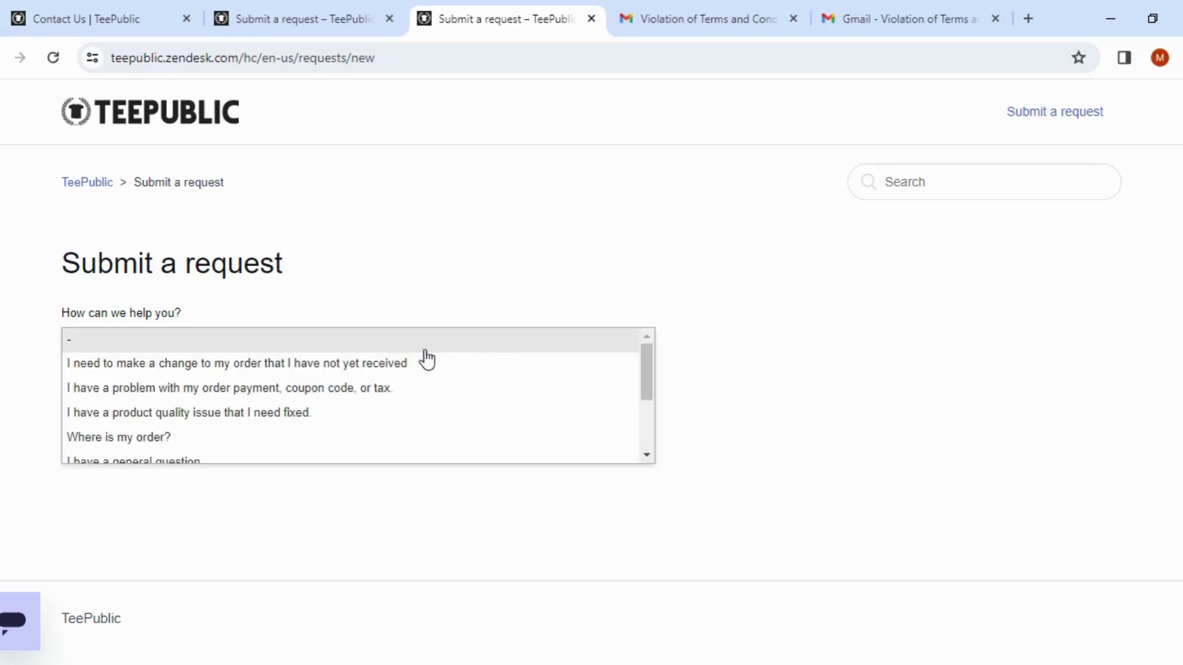
{"action": "scroll", "coordinate": [395, 357], "scroll_direction": "down", "scroll_amount": 3}
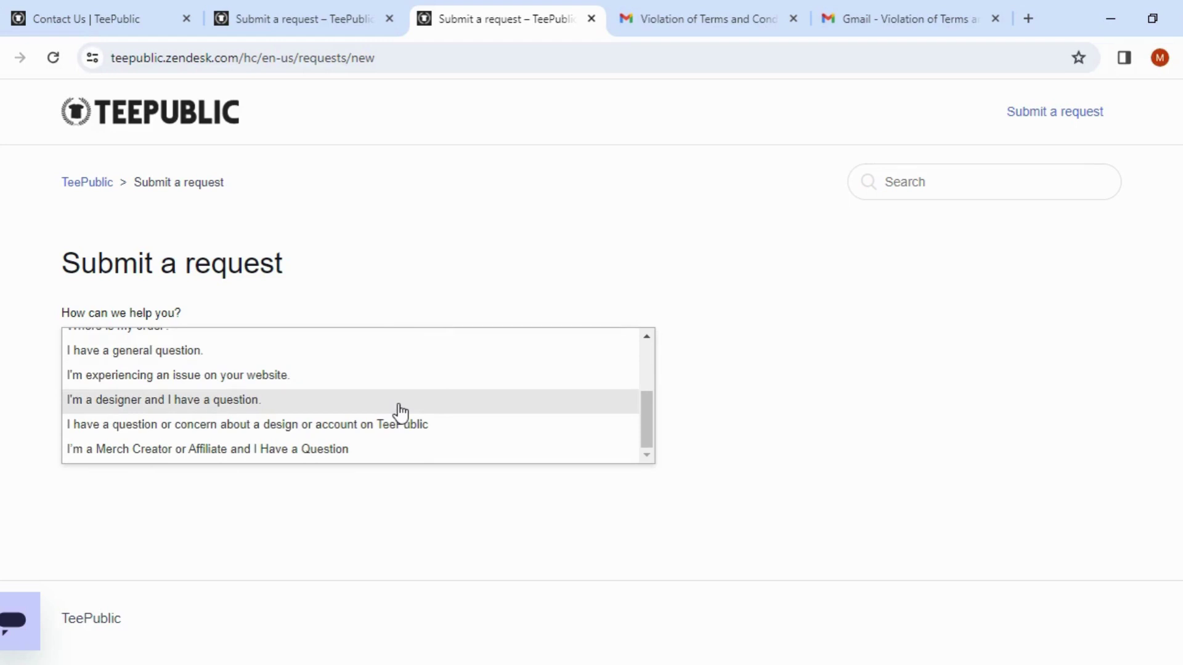
{"action": "left_click", "coordinate": [367, 403]}
{"action": "left_click", "coordinate": [591, 344]}
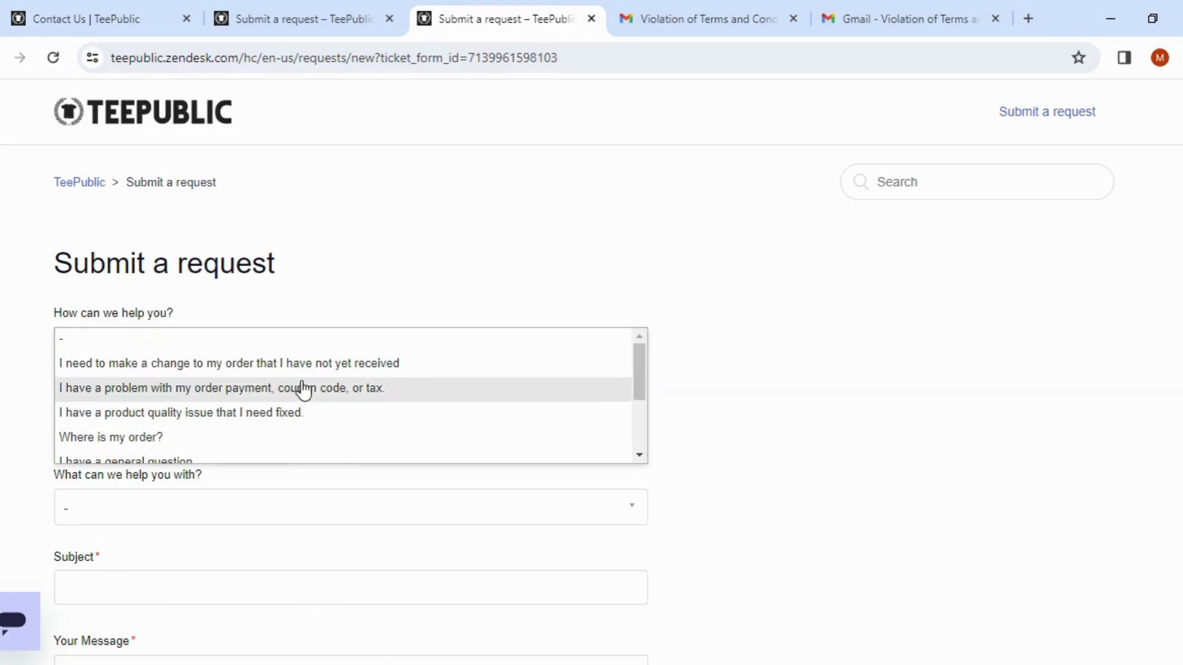
{"action": "scroll", "coordinate": [255, 414], "scroll_direction": "down", "scroll_amount": 3}
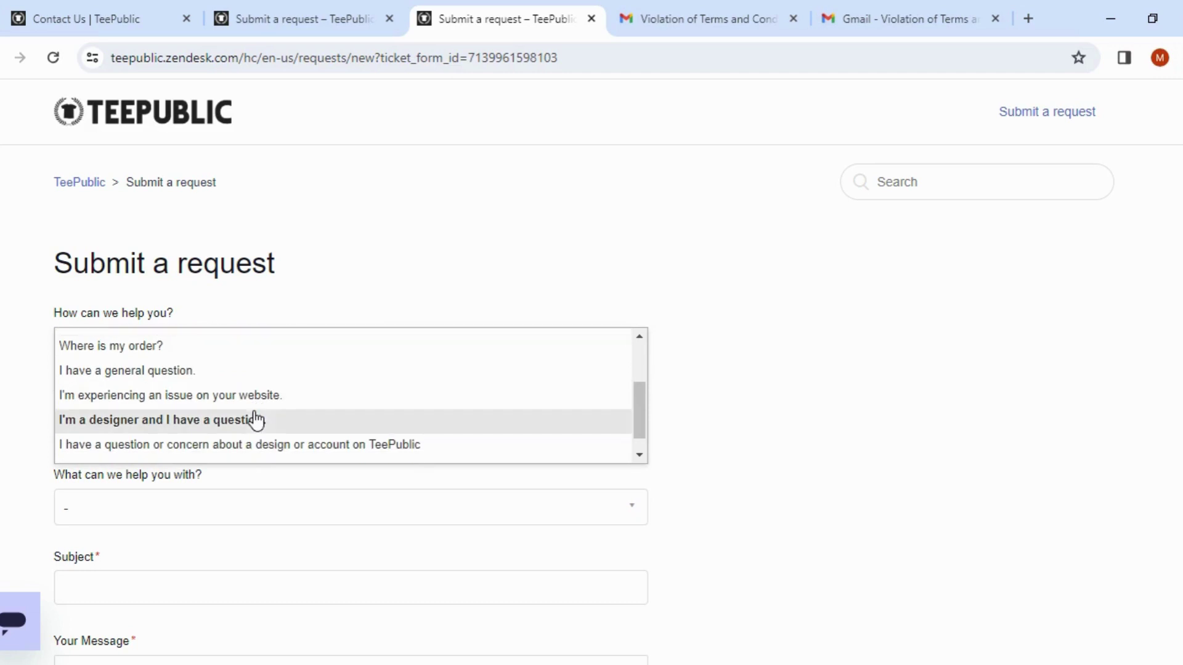
{"action": "scroll", "coordinate": [193, 436], "scroll_direction": "down", "scroll_amount": 1}
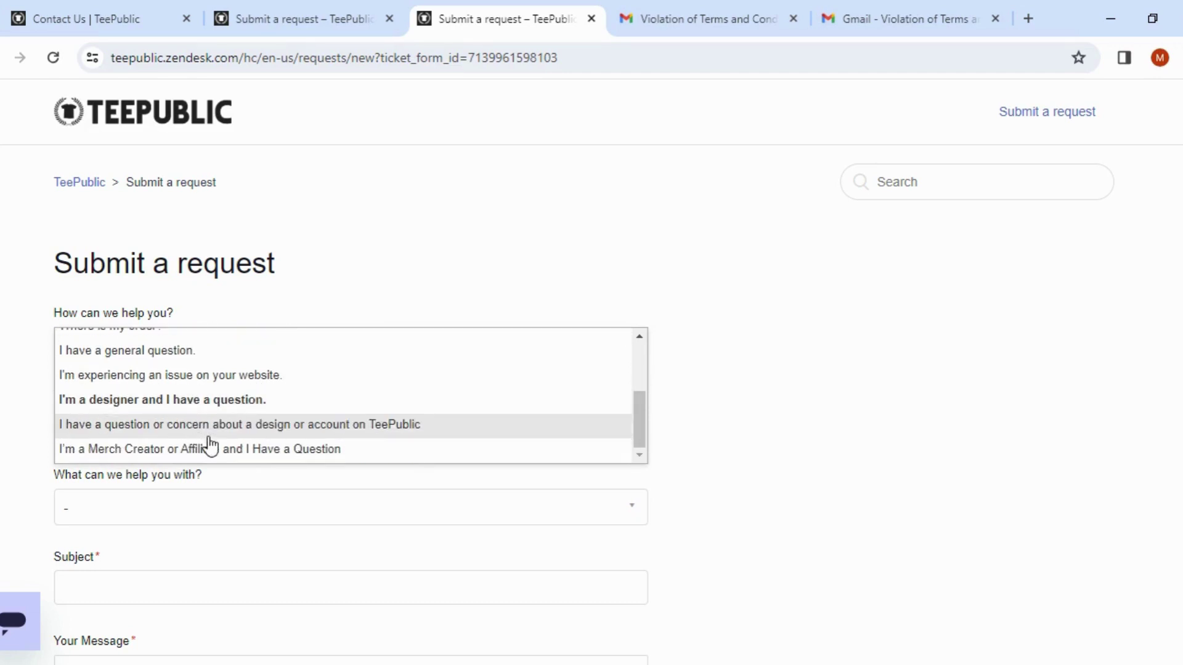
{"action": "left_click", "coordinate": [237, 404]}
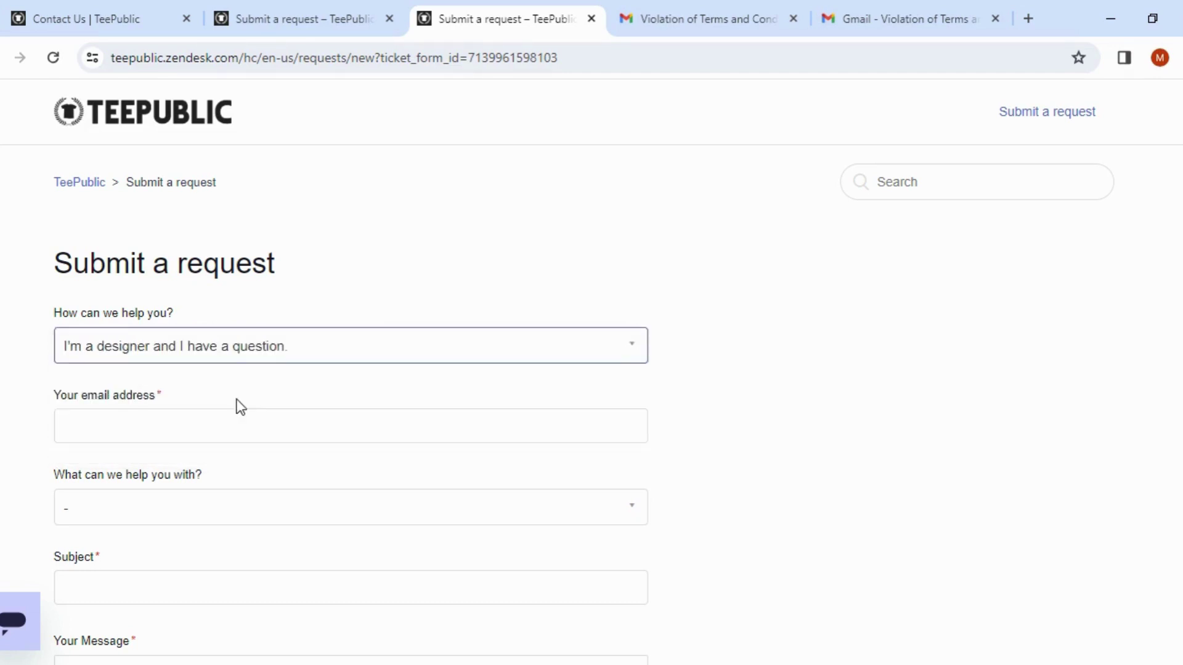
Answer "What can we help you with?" with "My Account Was Disabled", leaving the email address empty.
{"action": "scroll", "coordinate": [469, 413], "scroll_direction": "down", "scroll_amount": 2}
{"action": "left_click", "coordinate": [281, 336]}
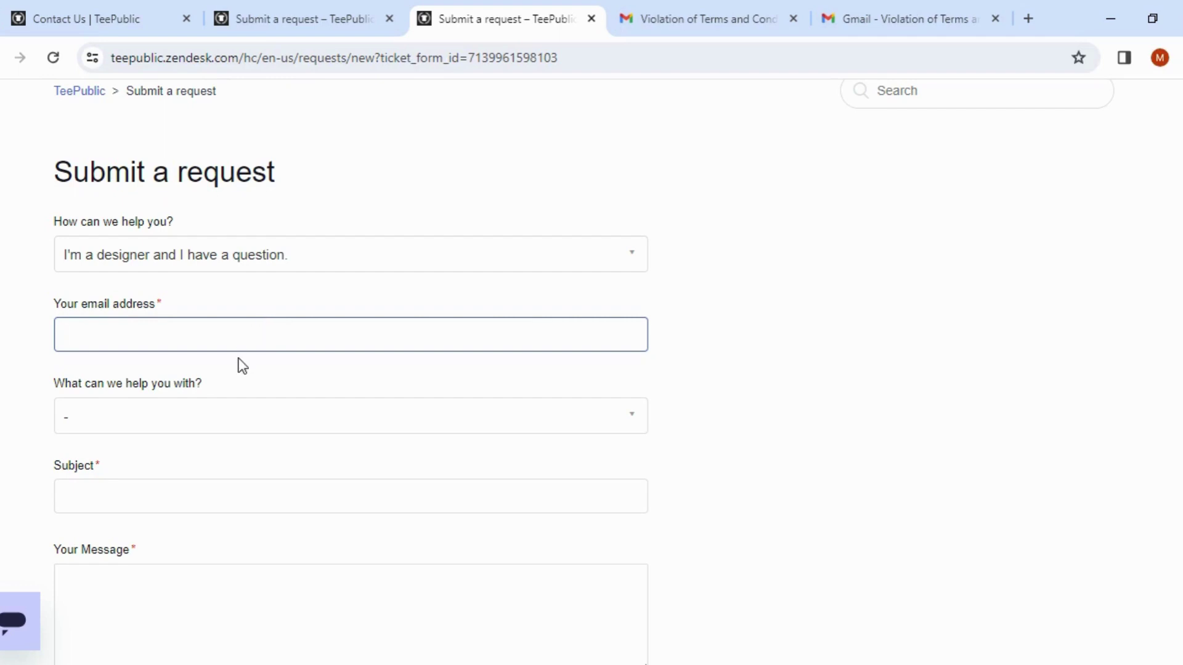
{"action": "scroll", "coordinate": [240, 364], "scroll_direction": "down", "scroll_amount": 3}
{"action": "left_click", "coordinate": [230, 237]}
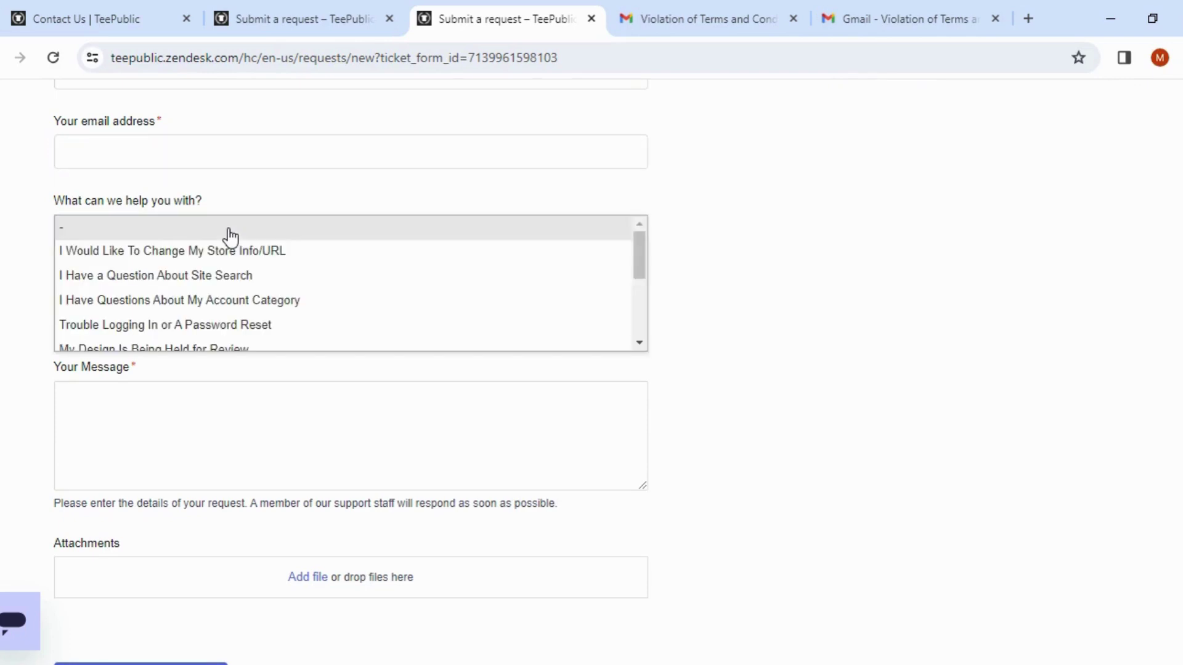
{"action": "scroll", "coordinate": [232, 277], "scroll_direction": "down", "scroll_amount": 3}
{"action": "scroll", "coordinate": [233, 280], "scroll_direction": "down", "scroll_amount": 2}
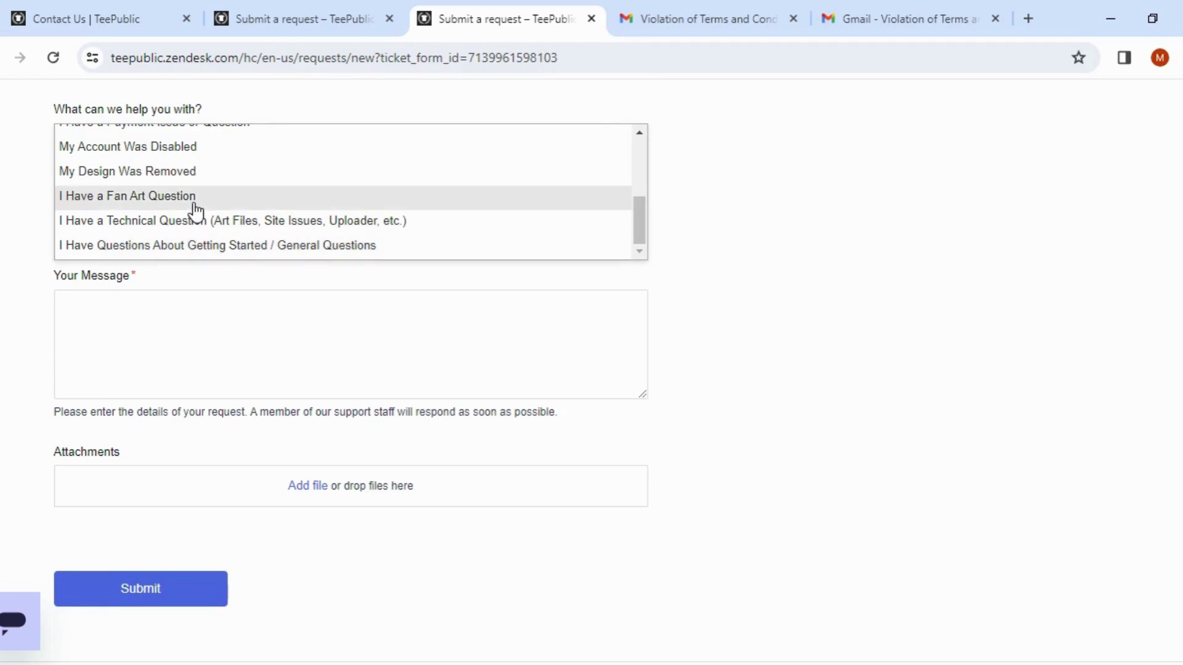
{"action": "scroll", "coordinate": [232, 216], "scroll_direction": "up", "scroll_amount": 2}
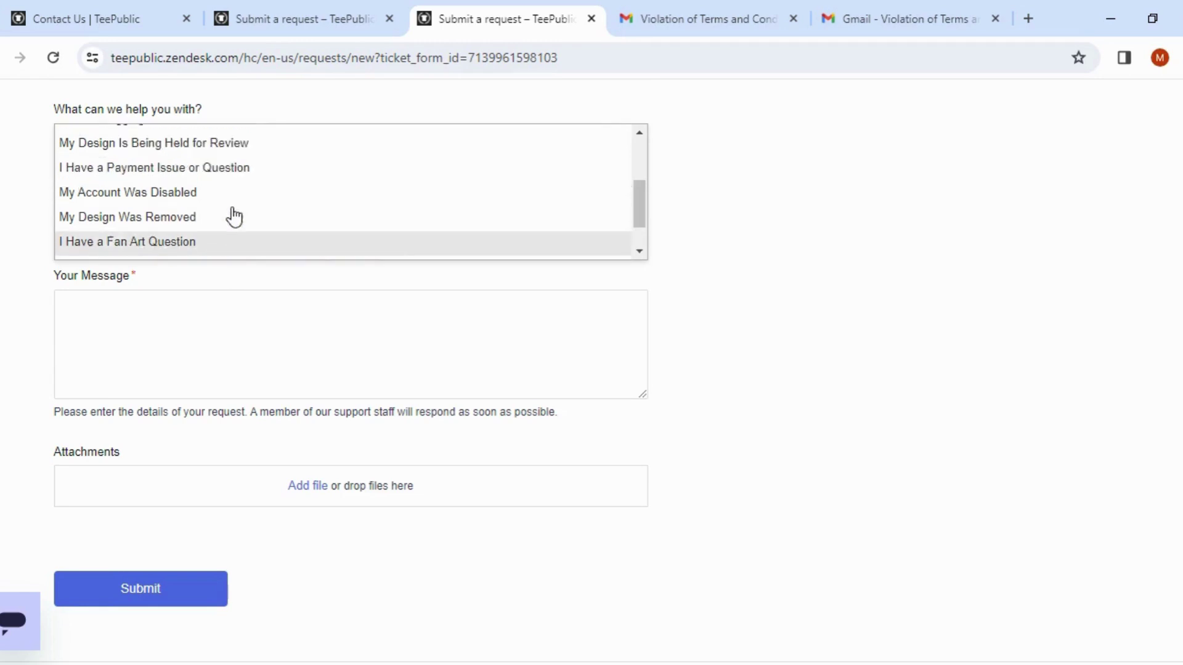
{"action": "key", "text": "Down"}
{"action": "key", "text": "Down"}
{"action": "key", "text": "Down"}
{"action": "scroll", "coordinate": [728, 249], "scroll_direction": "up", "scroll_amount": 2}
{"action": "scroll", "coordinate": [338, 296], "scroll_direction": "up", "scroll_amount": 1}
{"action": "scroll", "coordinate": [341, 295], "scroll_direction": "down", "scroll_amount": 1}
{"action": "scroll", "coordinate": [341, 296], "scroll_direction": "down", "scroll_amount": 3}
{"action": "scroll", "coordinate": [386, 164], "scroll_direction": "up", "scroll_amount": 2}
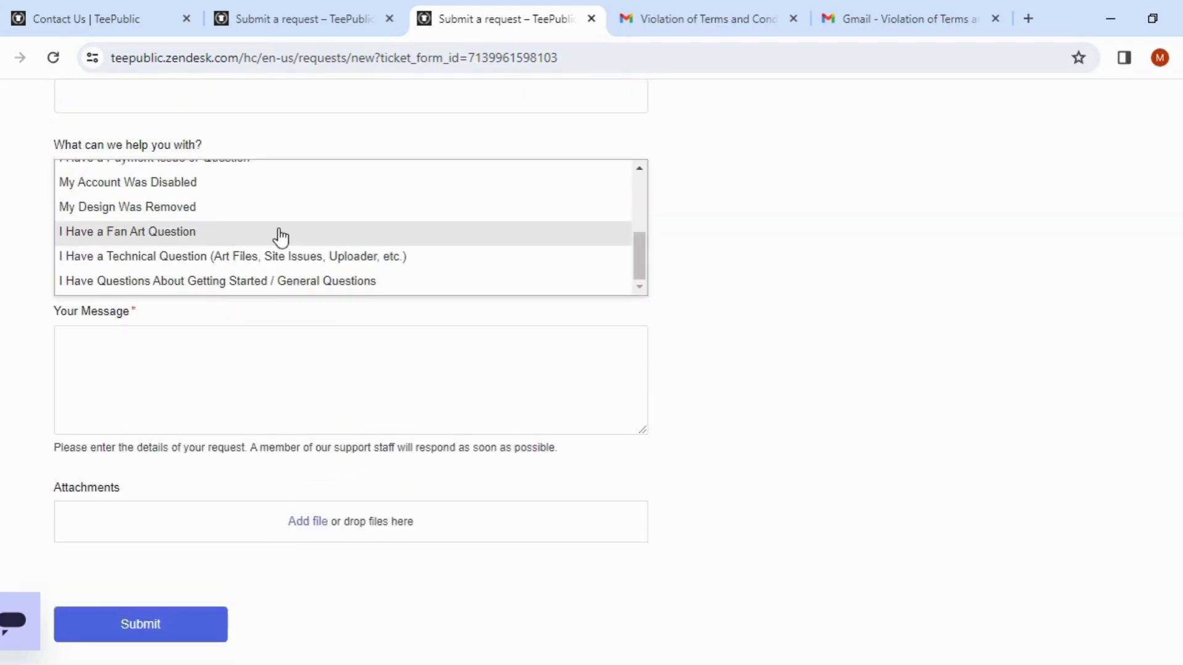
{"action": "scroll", "coordinate": [281, 236], "scroll_direction": "up", "scroll_amount": 2}
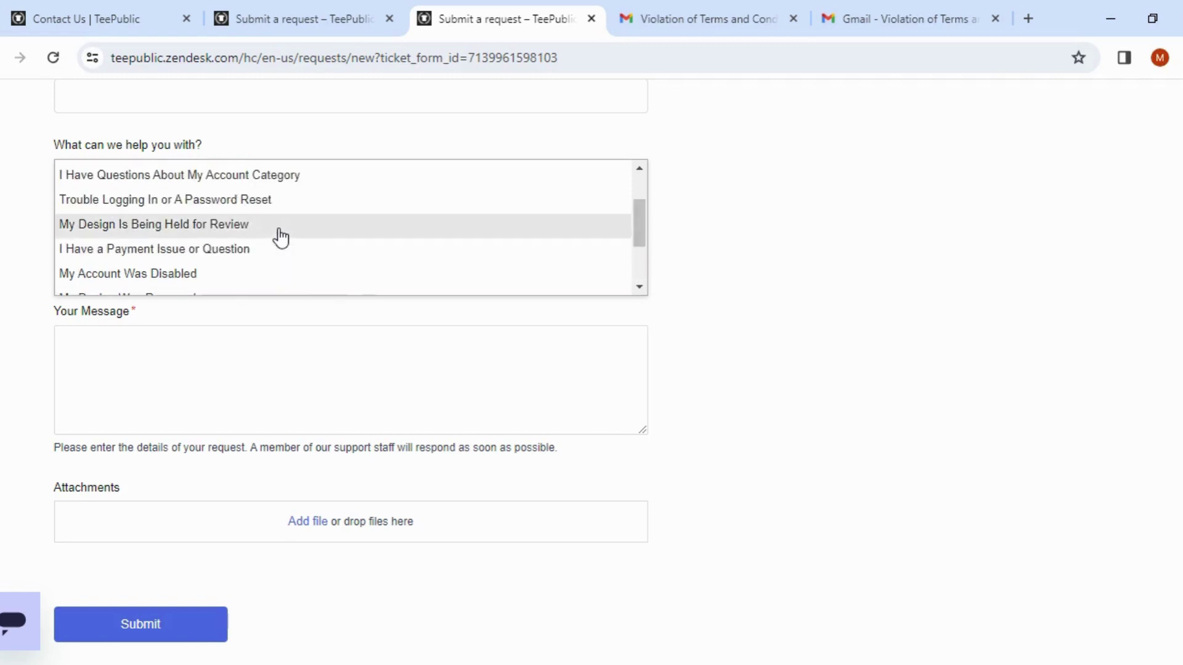
{"action": "left_click", "coordinate": [202, 276]}
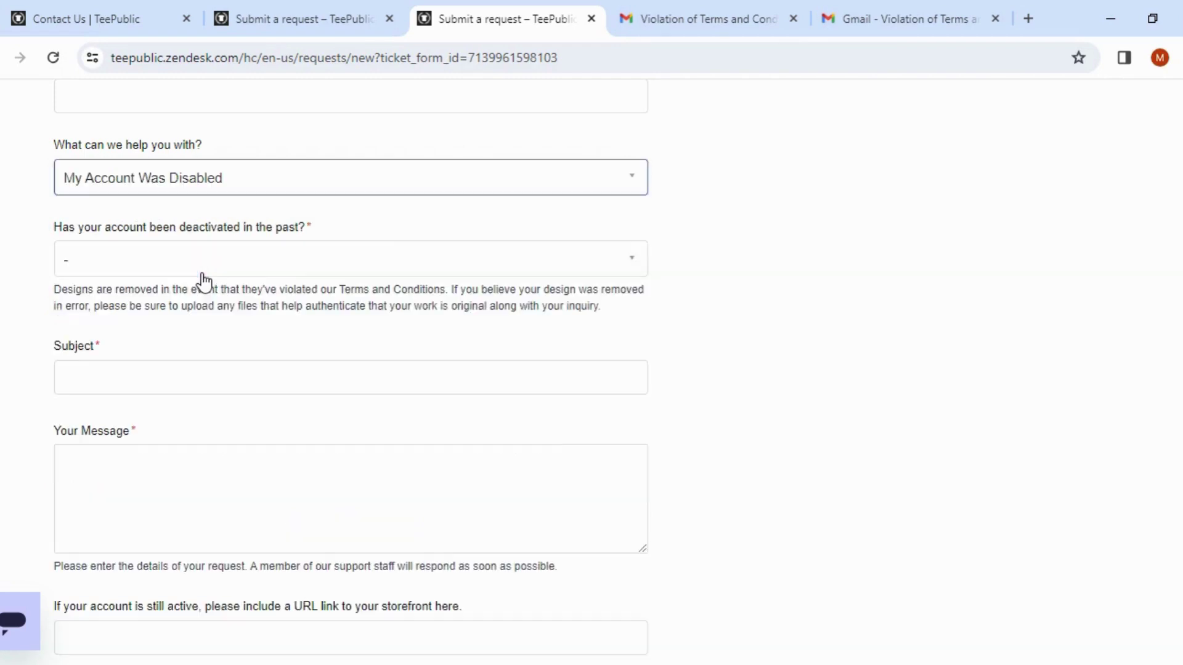
Answer the past deactivation question with "This is the first time I've experienced an account deactivation.".
{"action": "left_click", "coordinate": [593, 270]}
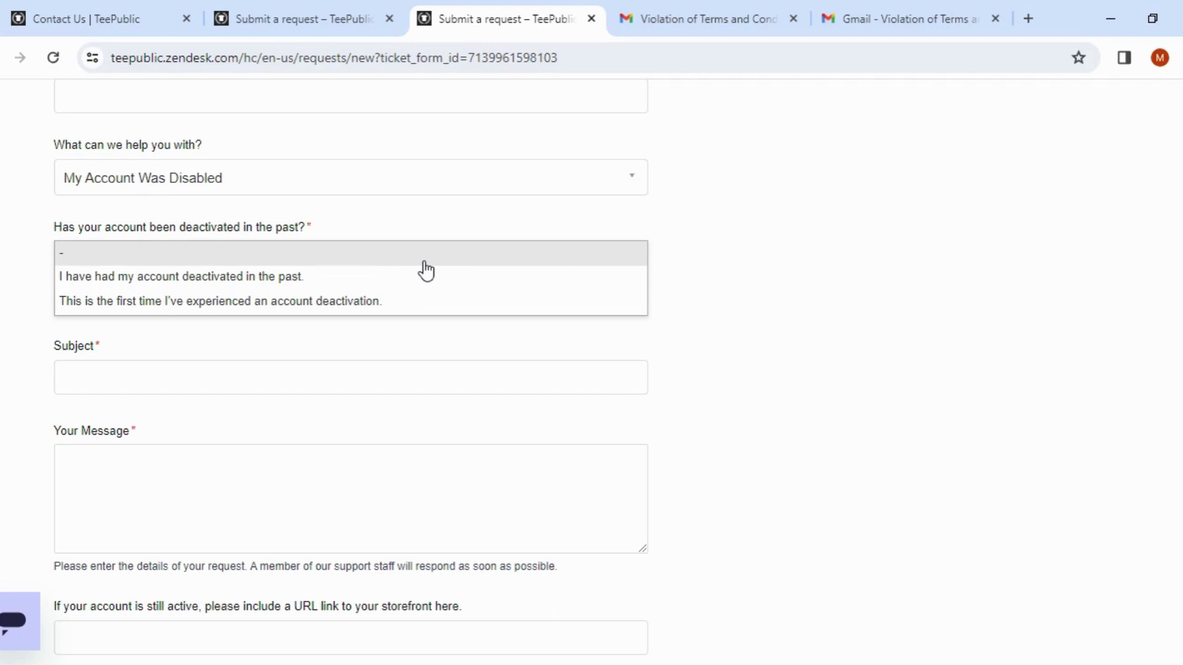
{"action": "left_click", "coordinate": [349, 312]}
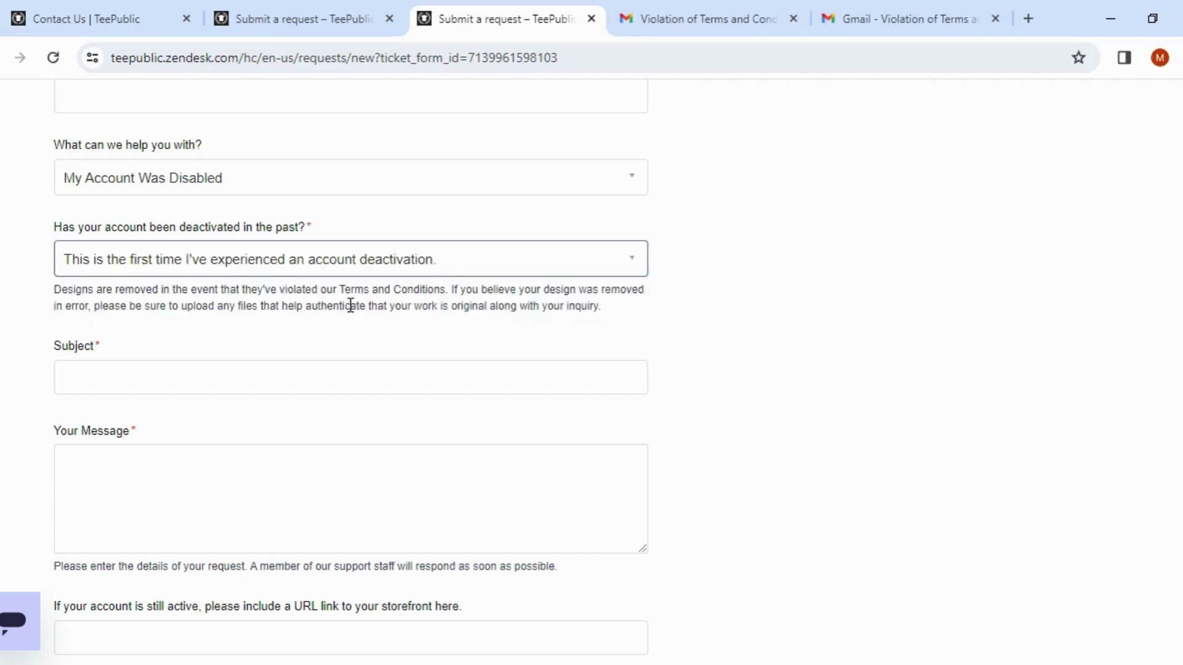
{"action": "left_click", "coordinate": [383, 275]}
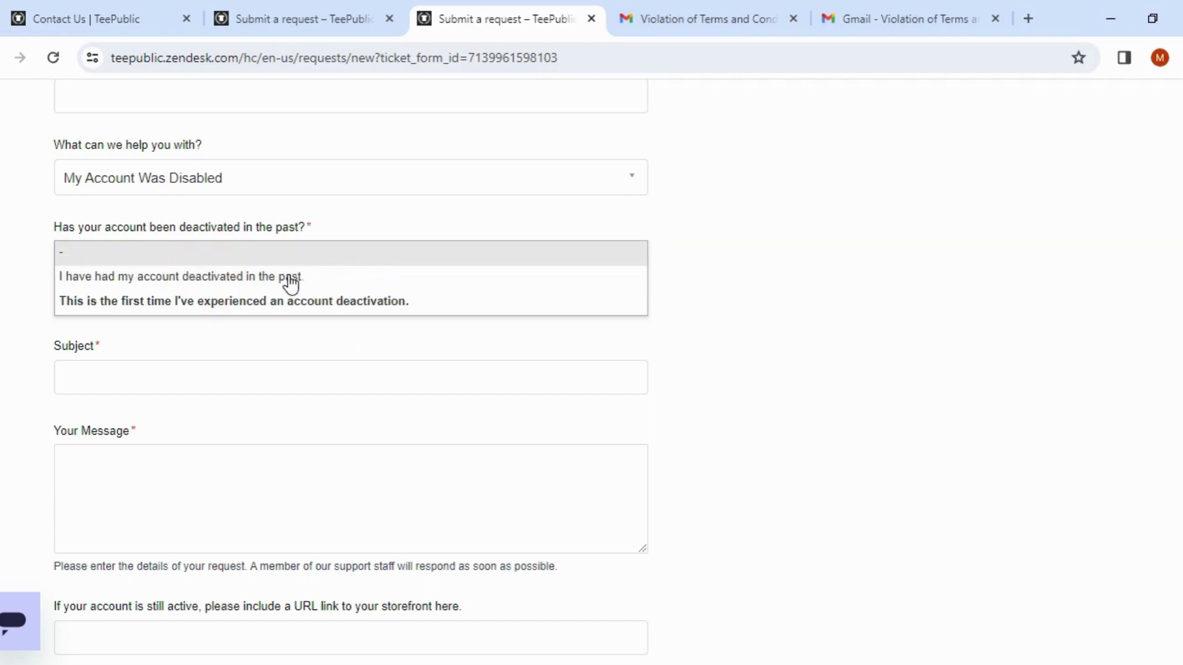
{"action": "left_click", "coordinate": [318, 303]}
Go through the Subject, Your Message and storefront URL fields of the request form without filling them in.
{"action": "scroll", "coordinate": [318, 307], "scroll_direction": "down", "scroll_amount": 2}
{"action": "left_click", "coordinate": [410, 287]}
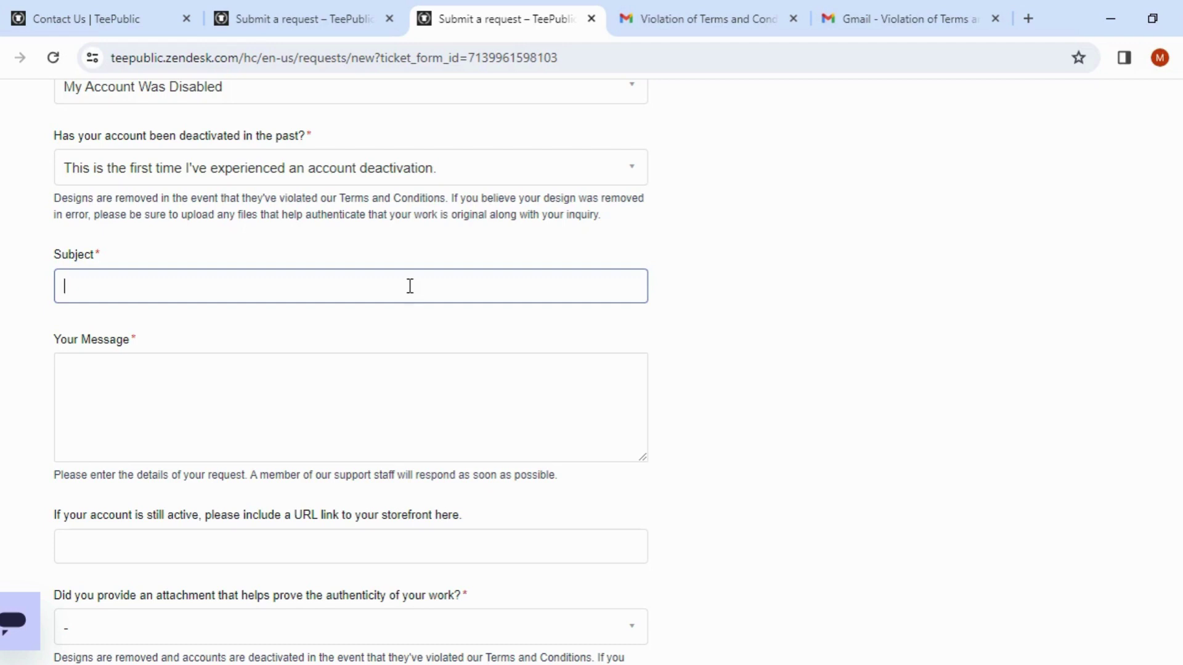
{"action": "left_click", "coordinate": [354, 376]}
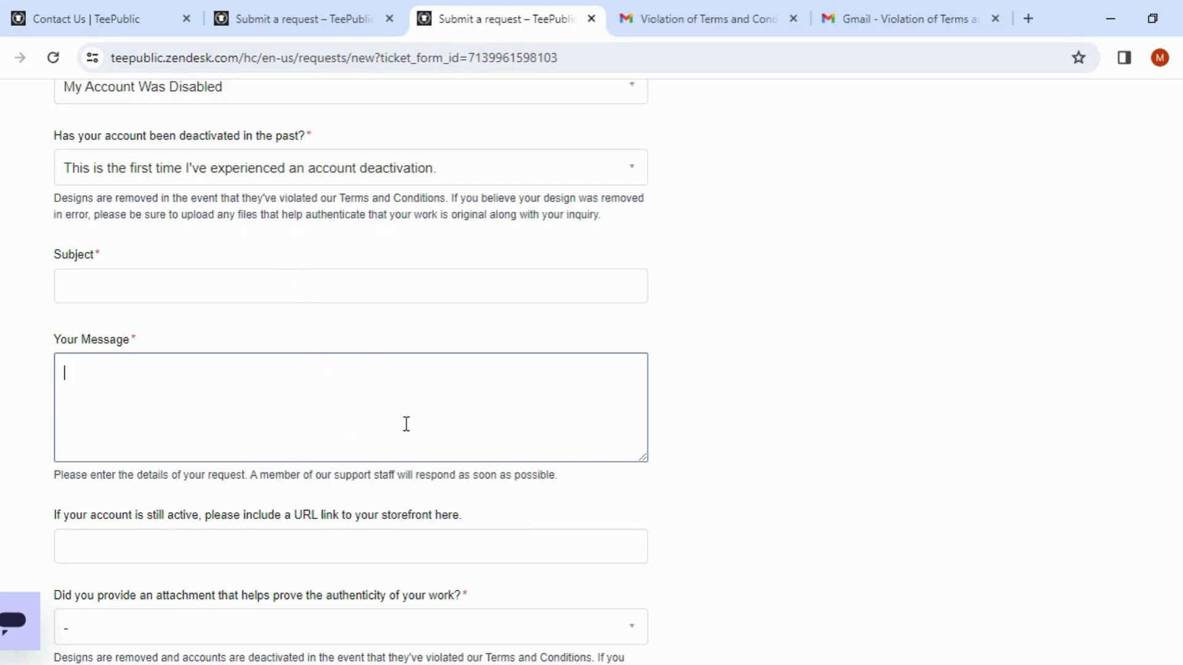
{"action": "scroll", "coordinate": [372, 427], "scroll_direction": "down", "scroll_amount": 3}
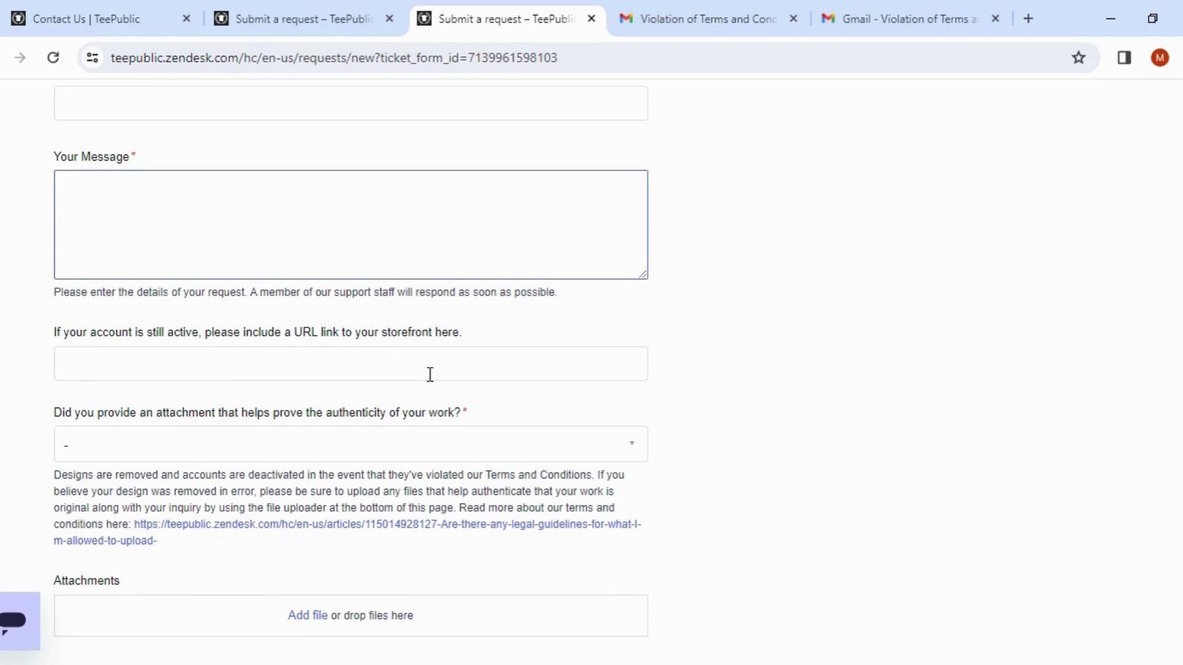
{"action": "scroll", "coordinate": [444, 364], "scroll_direction": "down", "scroll_amount": 1}
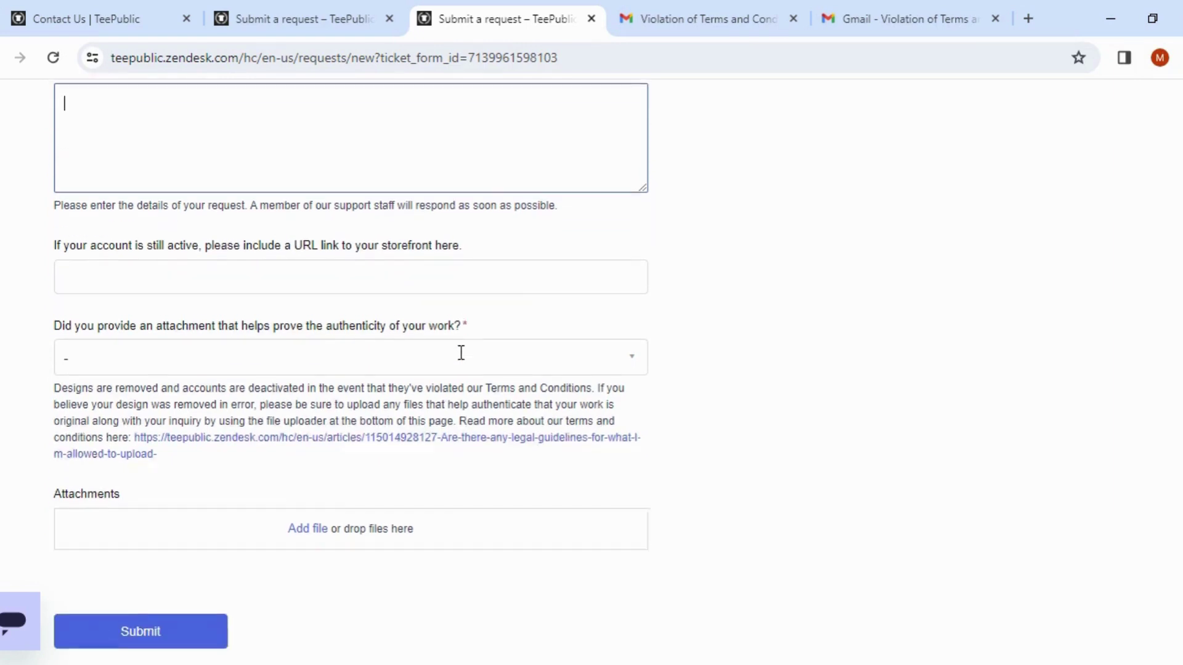
Answer Yes to providing an attachment that proves the work's authenticity, and open the attachment file chooser, cancelling it without selecting a file.
{"action": "left_click", "coordinate": [561, 363]}
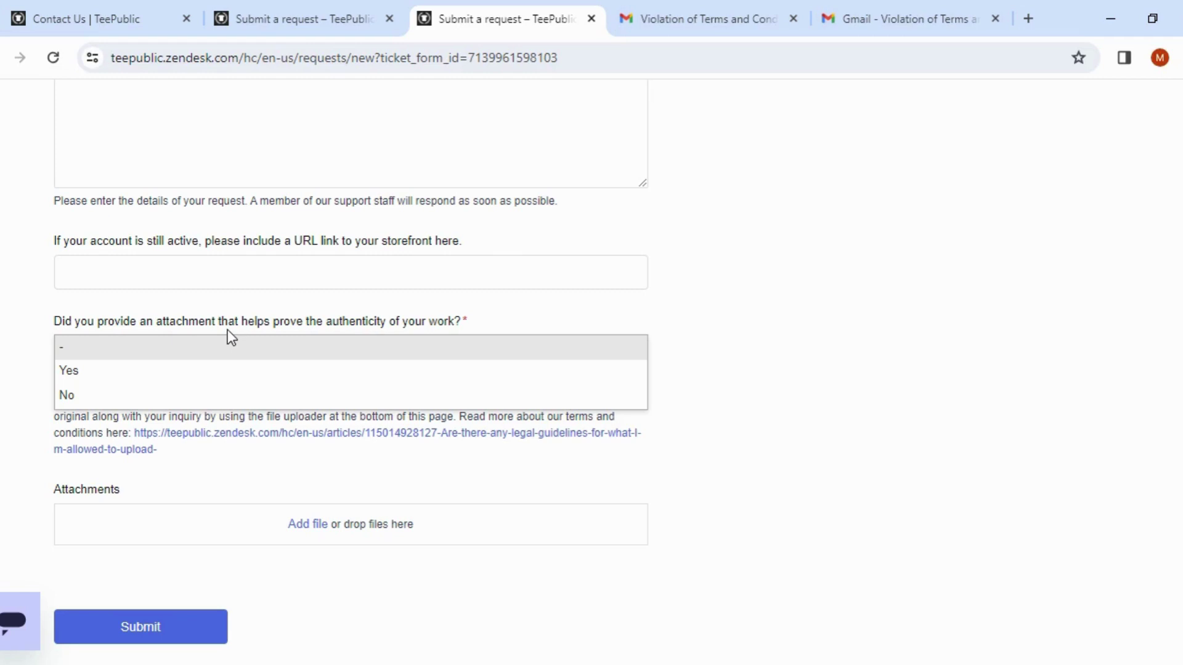
{"action": "double_click", "coordinate": [143, 385]}
{"action": "scroll", "coordinate": [233, 457], "scroll_direction": "down", "scroll_amount": 2}
{"action": "left_click", "coordinate": [310, 433]}
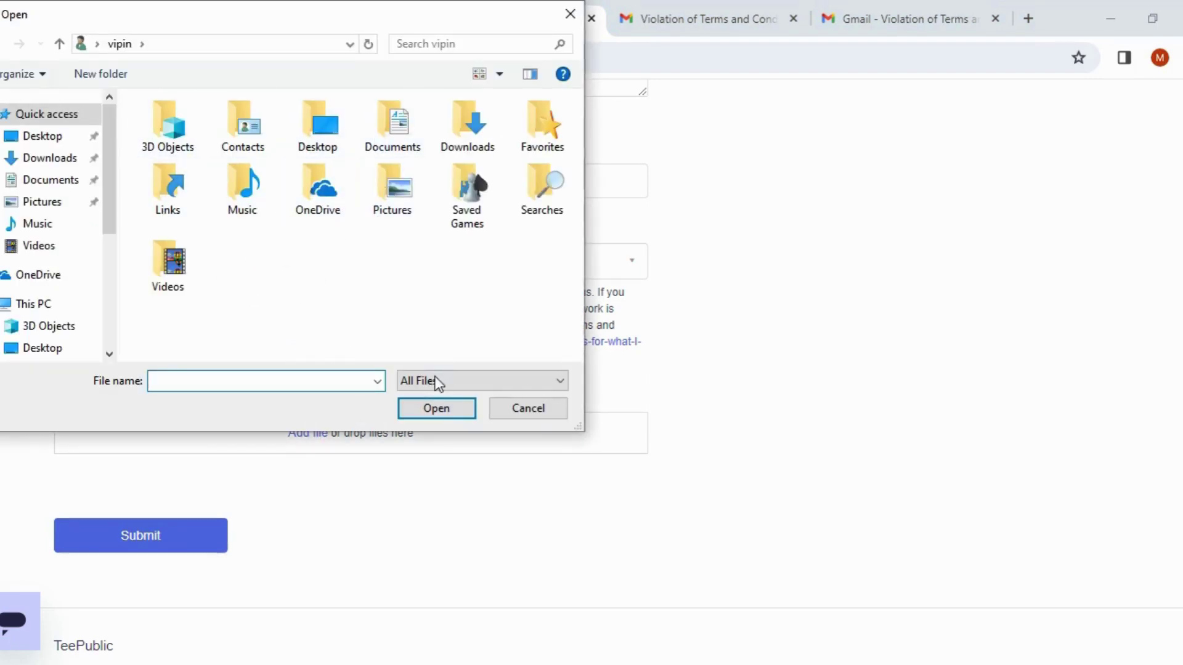
{"action": "left_click", "coordinate": [534, 414]}
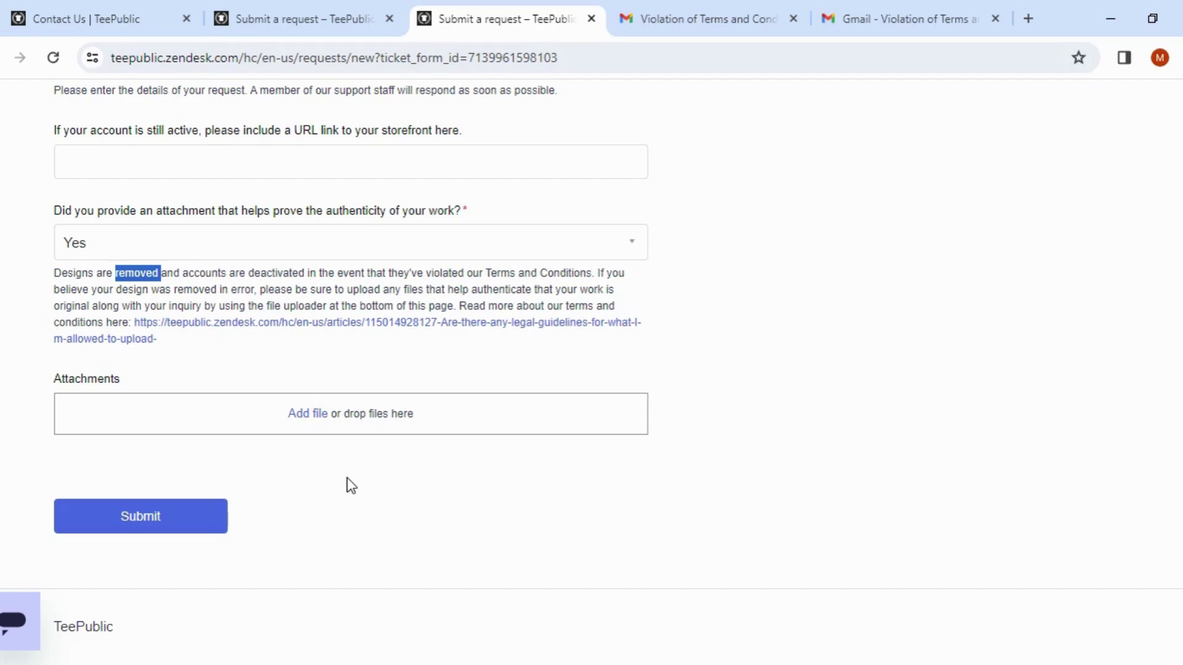
Switch to Gmail, close the separate full-message view, and review TeePublic's "Violation of Terms and Conditions" email thread.
{"action": "scroll", "coordinate": [351, 486], "scroll_direction": "up", "scroll_amount": 1}
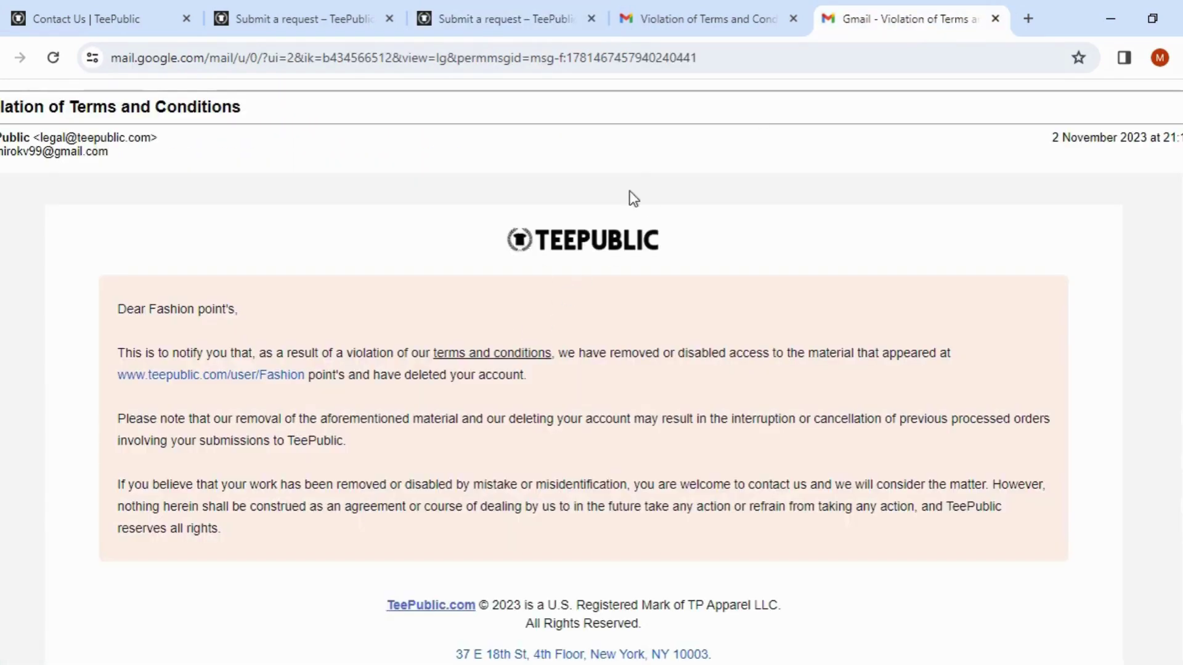
{"action": "left_click", "coordinate": [995, 18]}
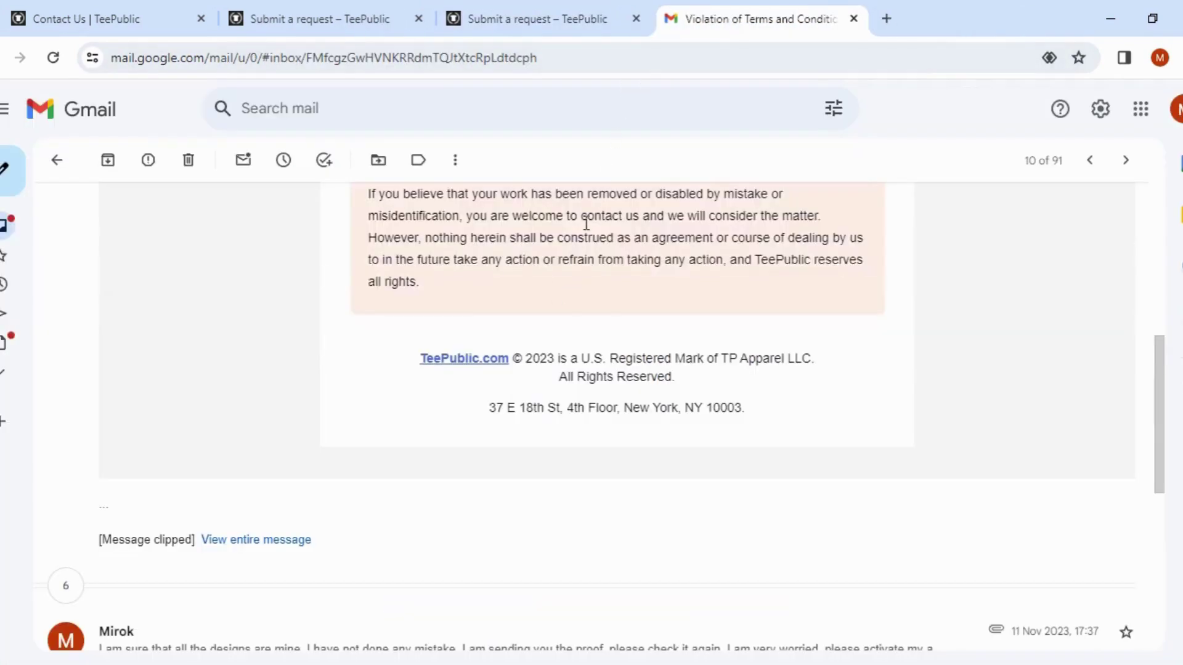
{"action": "scroll", "coordinate": [517, 350], "scroll_direction": "up", "scroll_amount": 1}
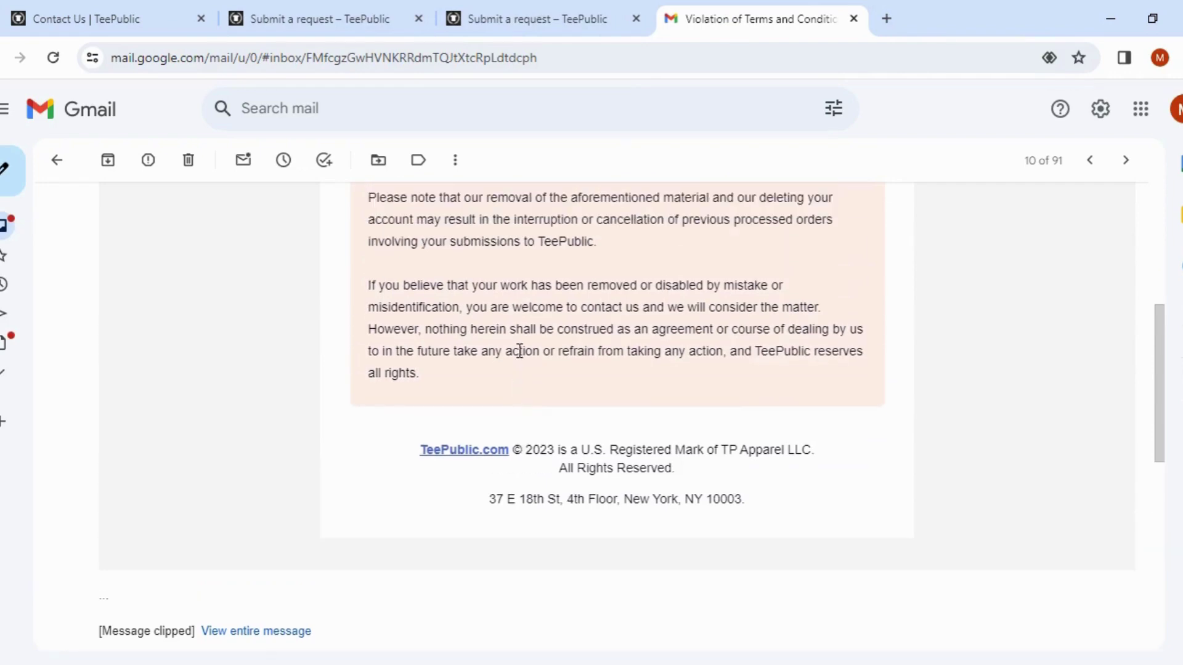
{"action": "scroll", "coordinate": [415, 314], "scroll_direction": "up", "scroll_amount": 2}
{"action": "scroll", "coordinate": [419, 327], "scroll_direction": "up", "scroll_amount": 2}
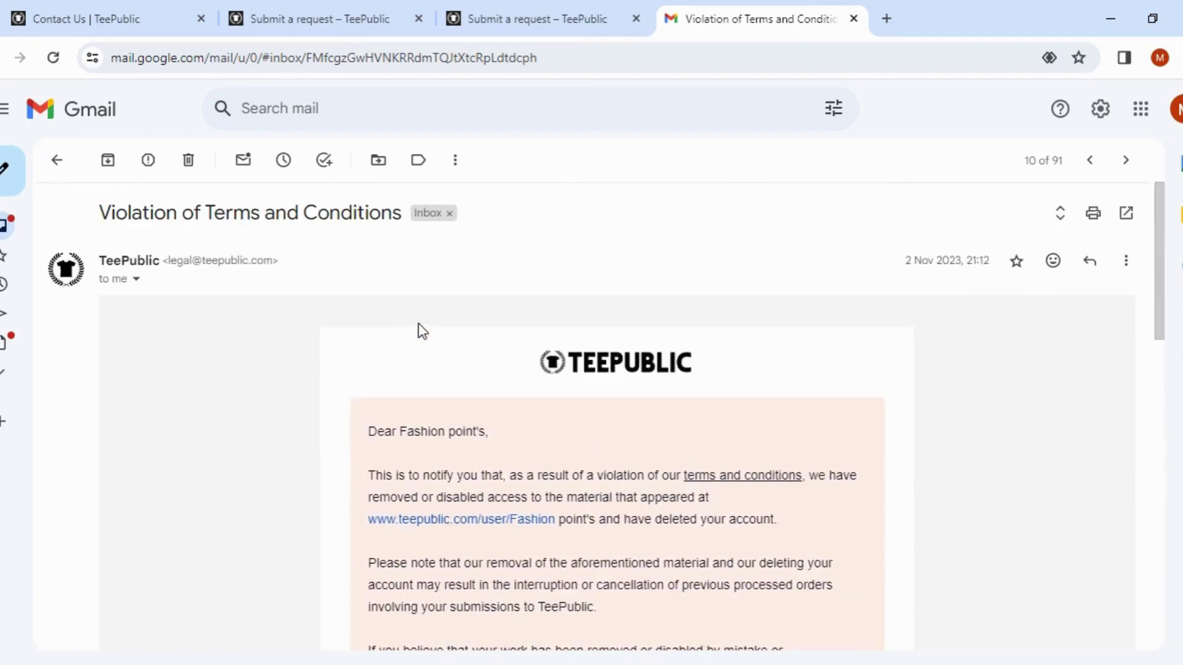
{"action": "scroll", "coordinate": [421, 391], "scroll_direction": "down", "scroll_amount": 3}
{"action": "scroll", "coordinate": [422, 389], "scroll_direction": "down", "scroll_amount": 10}
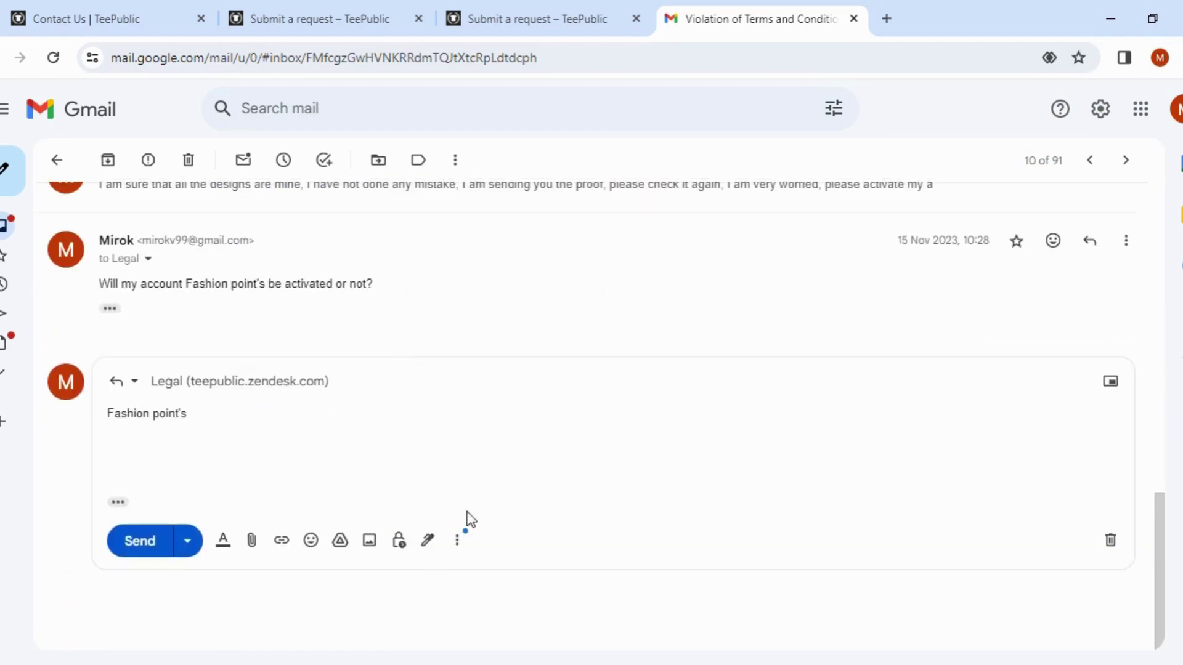
{"action": "scroll", "coordinate": [333, 427], "scroll_direction": "up", "scroll_amount": 5}
{"action": "scroll", "coordinate": [333, 434], "scroll_direction": "up", "scroll_amount": 10}
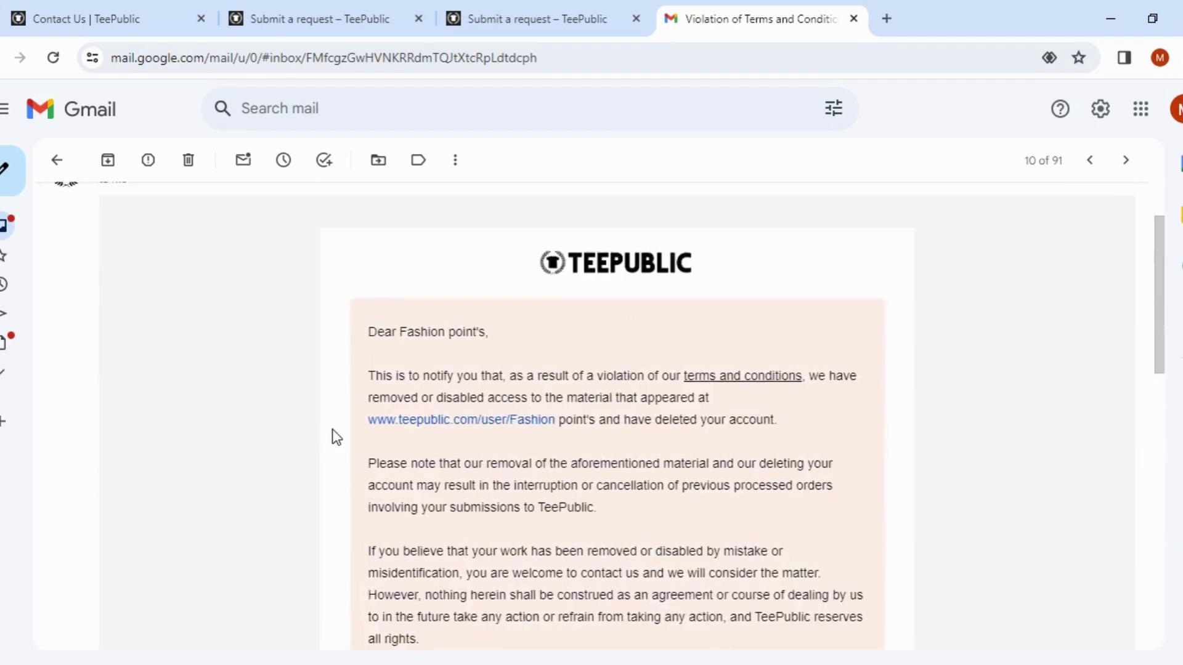